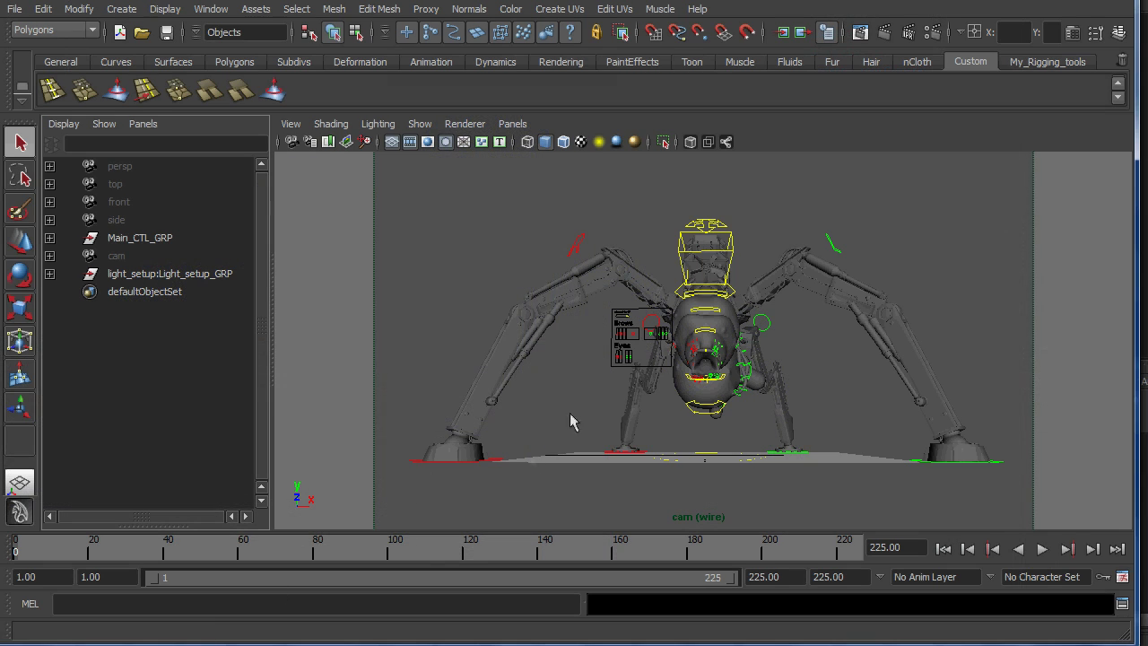
Step: Switch the viewport from cam to the persp camera and orbit around the creature
left_click(512, 124)
mouse_move(627, 142)
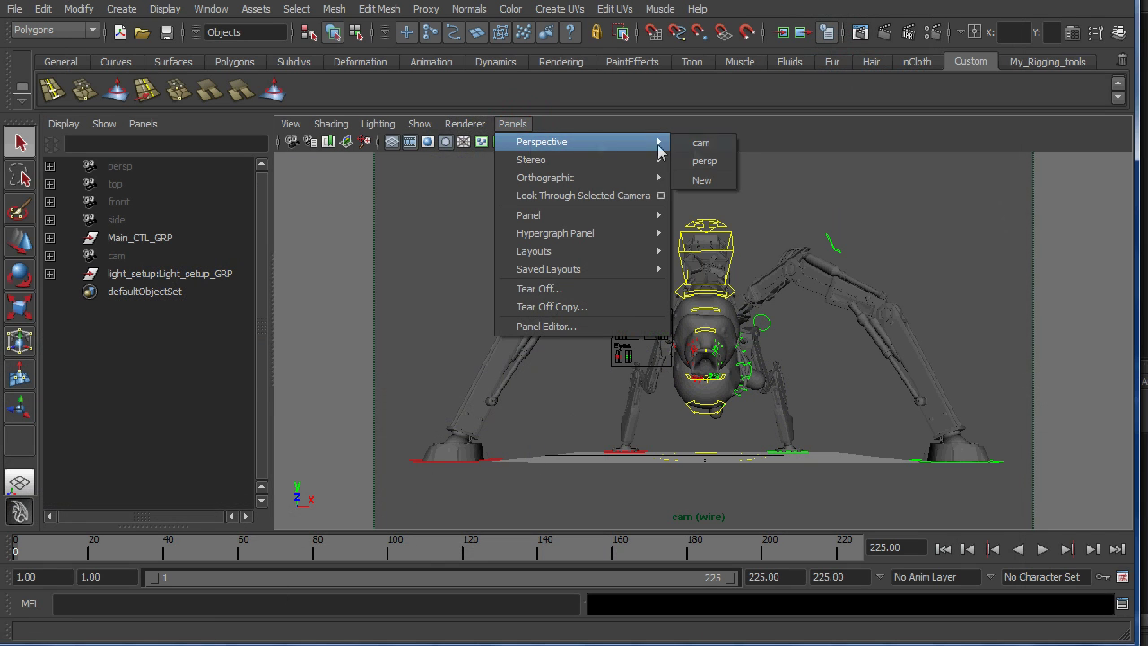
left_click(701, 160)
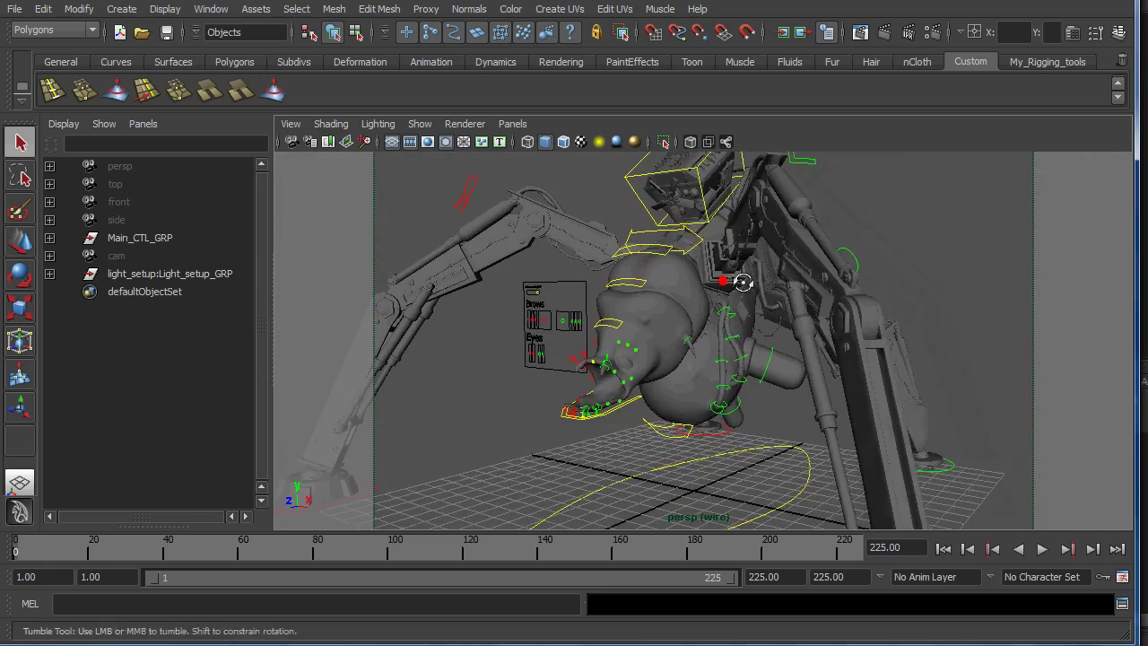
left_click_drag(757, 285, 484, 201, "alt")
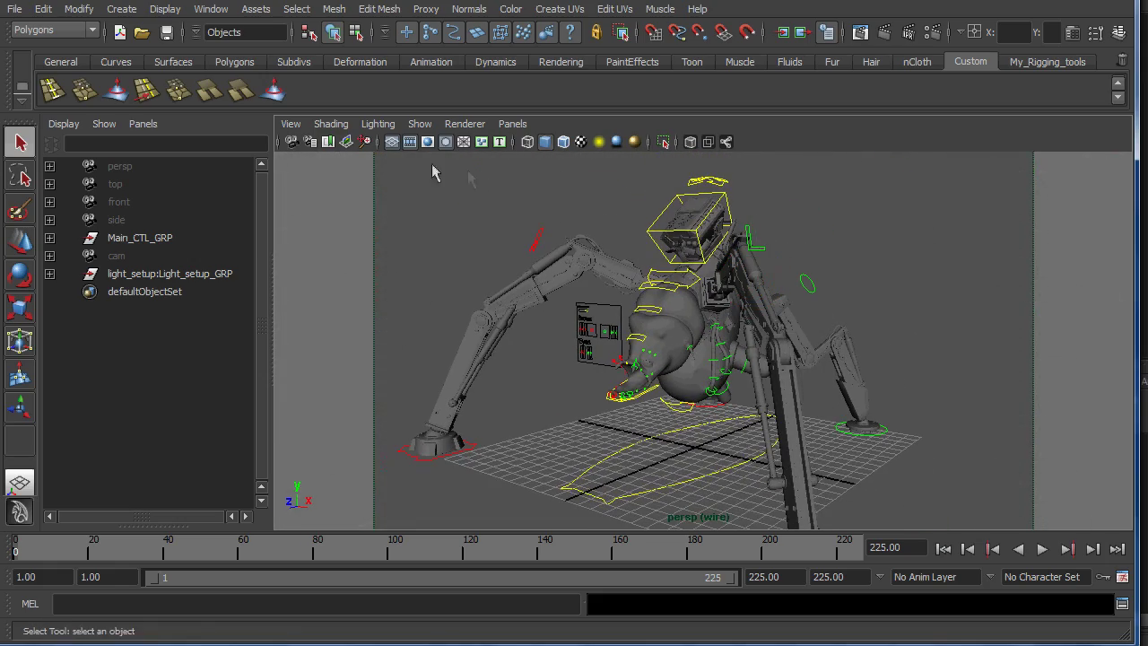
Step: Hide every object type in the viewport with Show > None
left_click(387, 126)
mouse_move(416, 128)
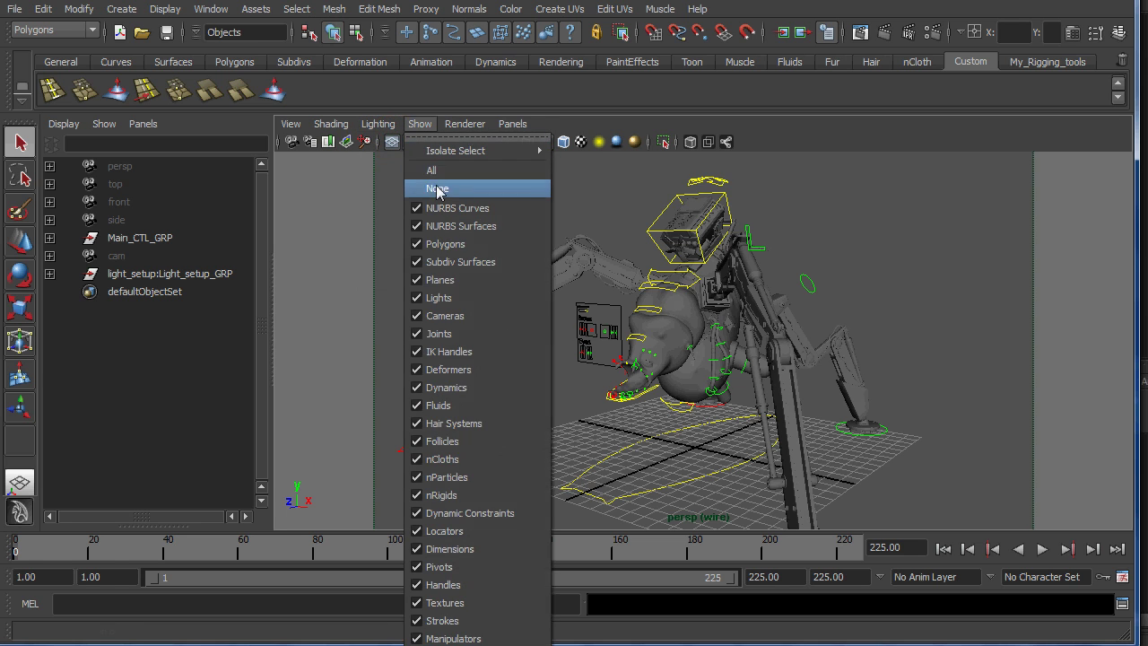
left_click(436, 188)
left_click(423, 125)
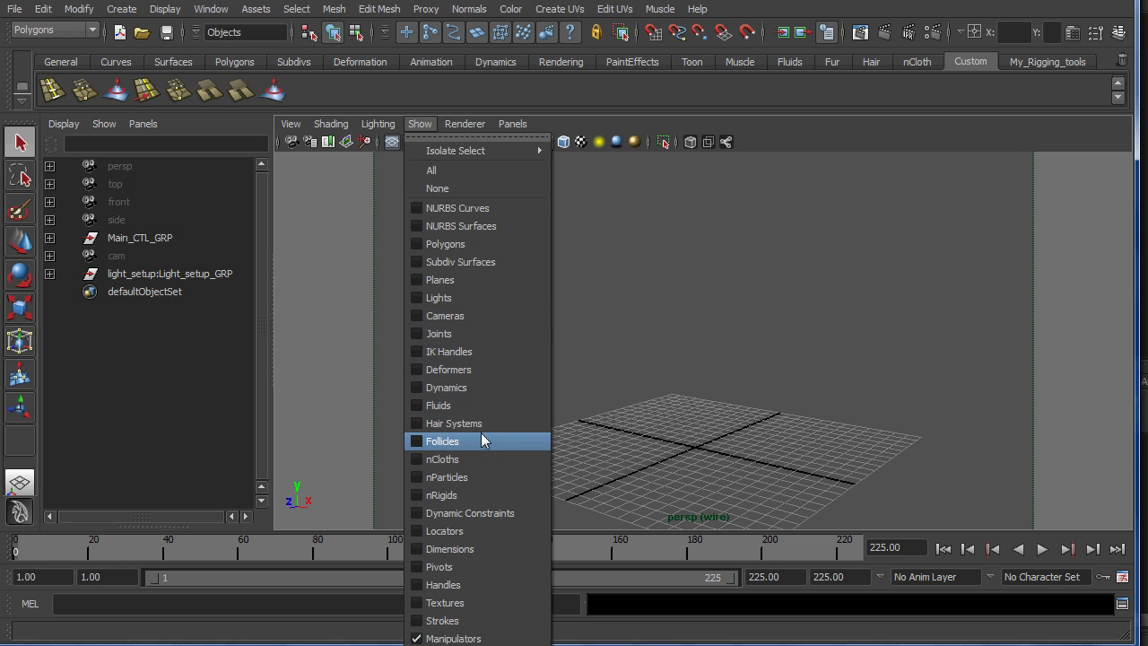
Step: Show only polygon geometry and turn off the camera gate overlay
left_click(446, 244)
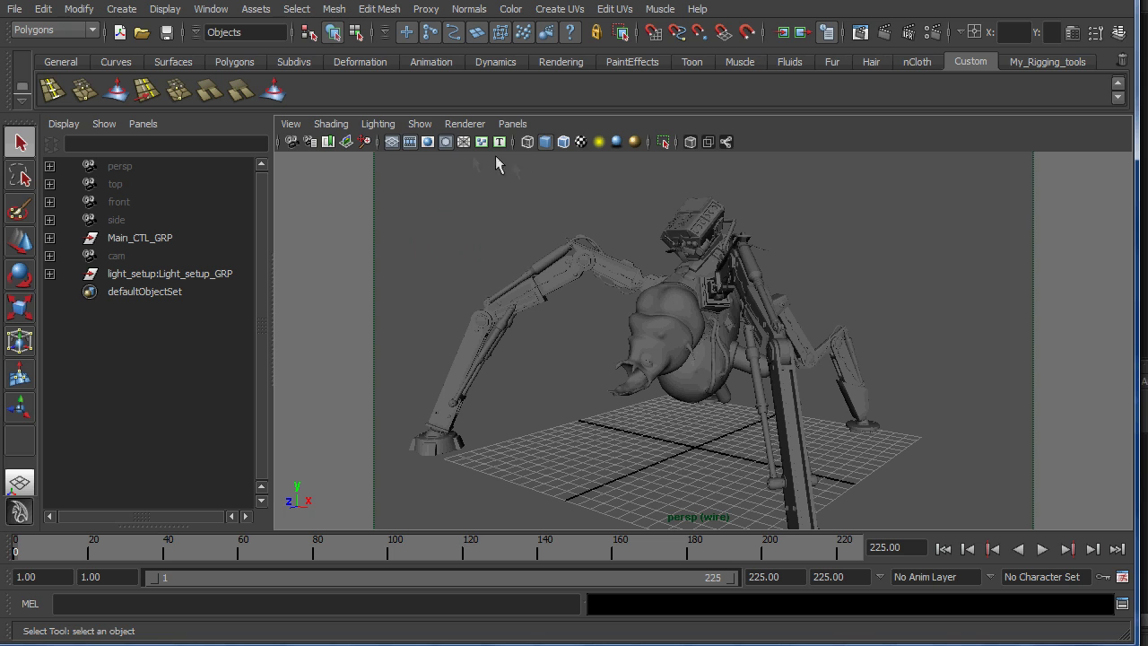
left_click(410, 142)
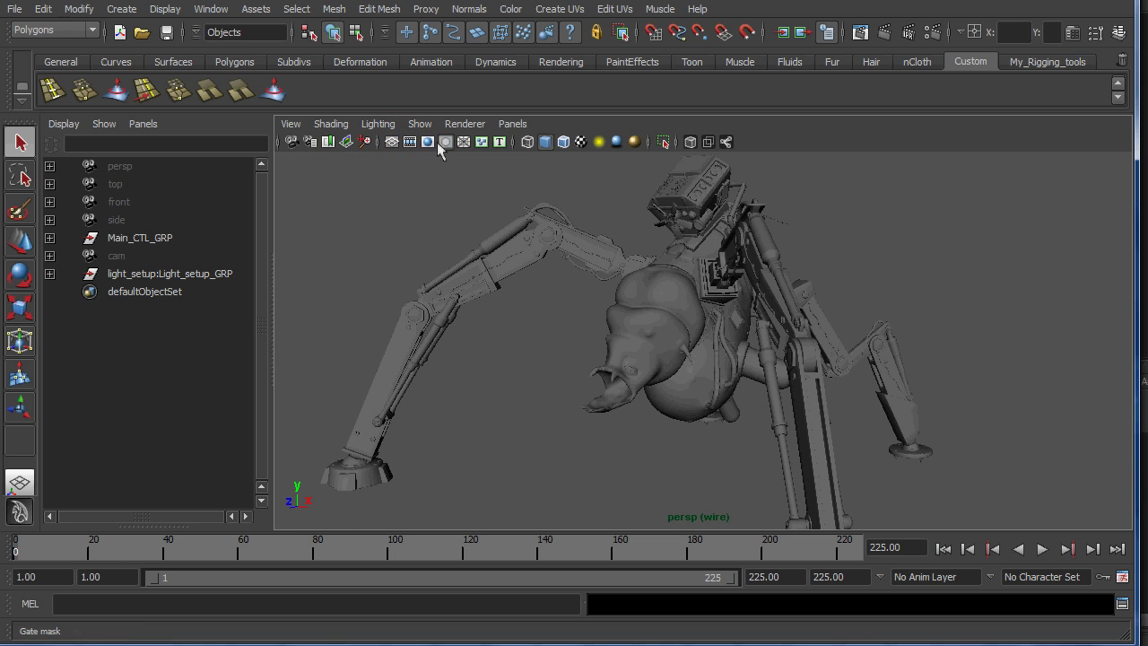
left_click_drag(543, 224, 714, 301, "alt")
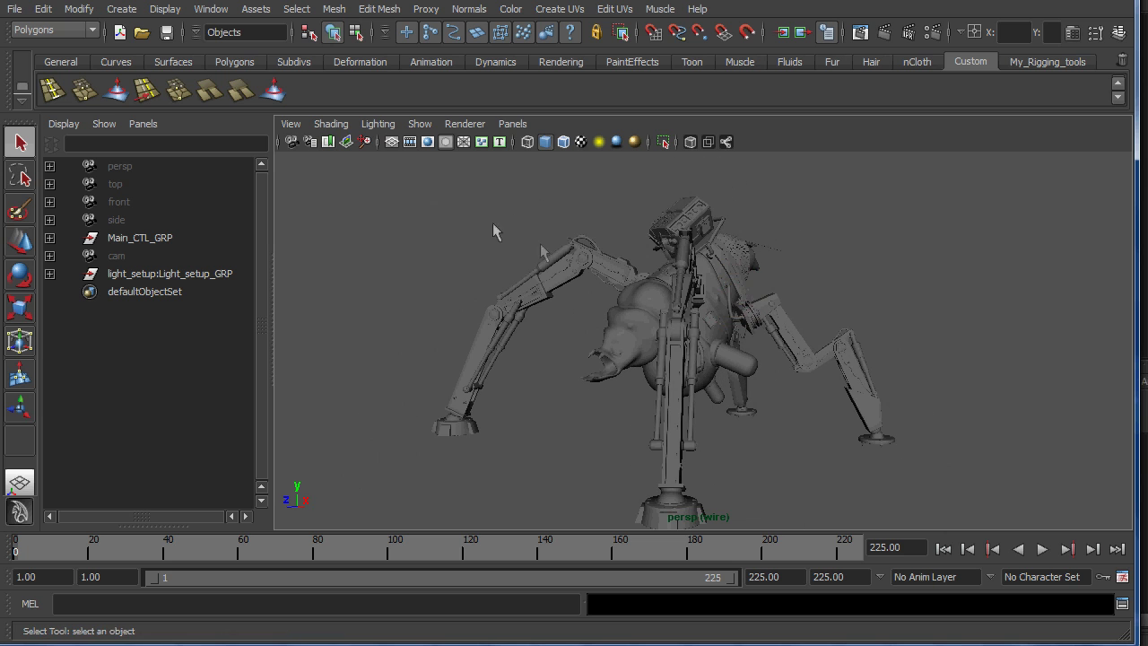
Step: Enable Wireframe on Shaded and move in close to the creature
left_click(565, 142)
left_click_drag(584, 299, 628, 328, "alt")
scroll(726, 327, "up", 5)
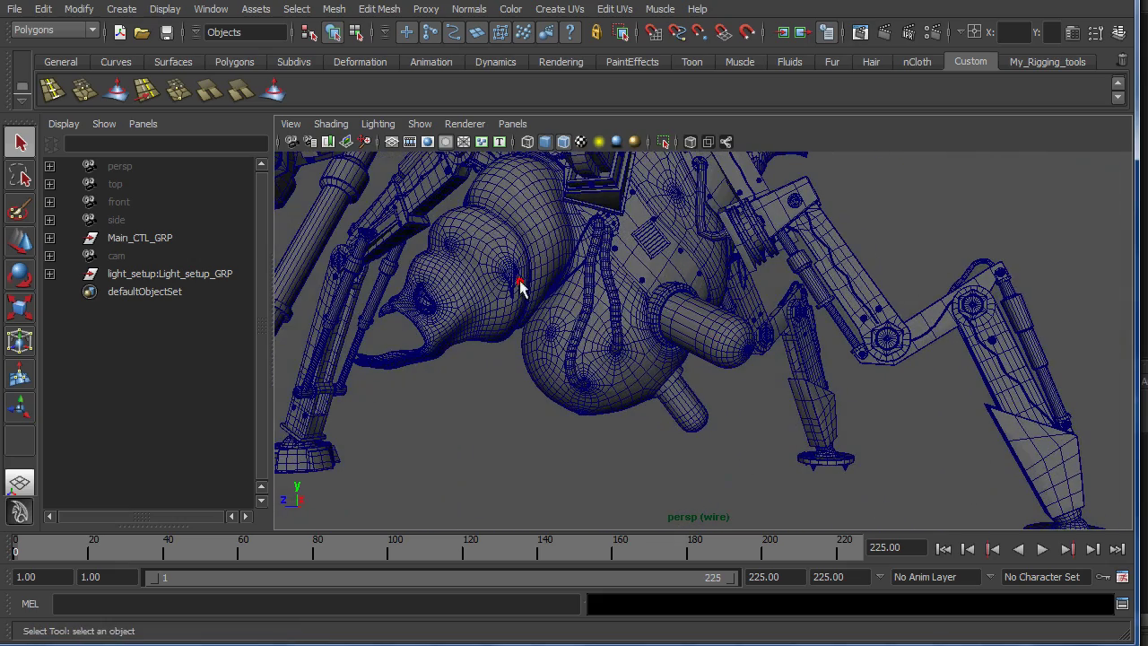
Step: Select, then deselect Main_CTL_GRP while orbiting around to a front view
left_click(560, 300)
left_click_drag(561, 300, 476, 323, "alt")
left_click(456, 302)
right_click_drag(476, 322, 523, 300, "alt")
left_click_drag(523, 300, 574, 303, "alt")
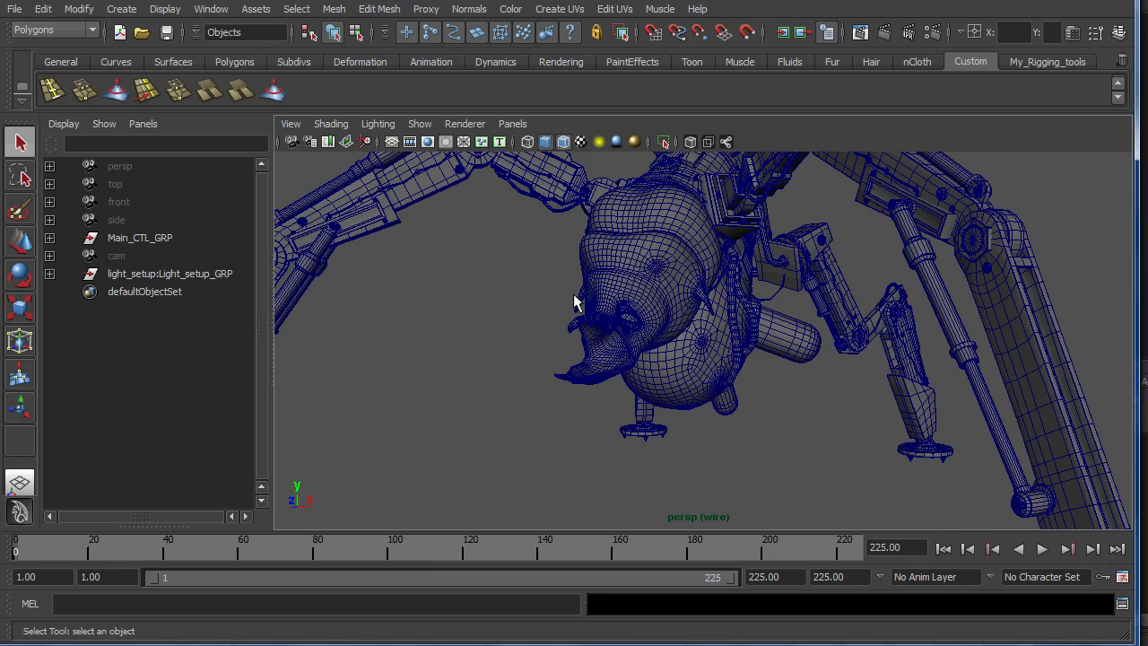
left_click_drag(575, 303, 656, 283, "alt")
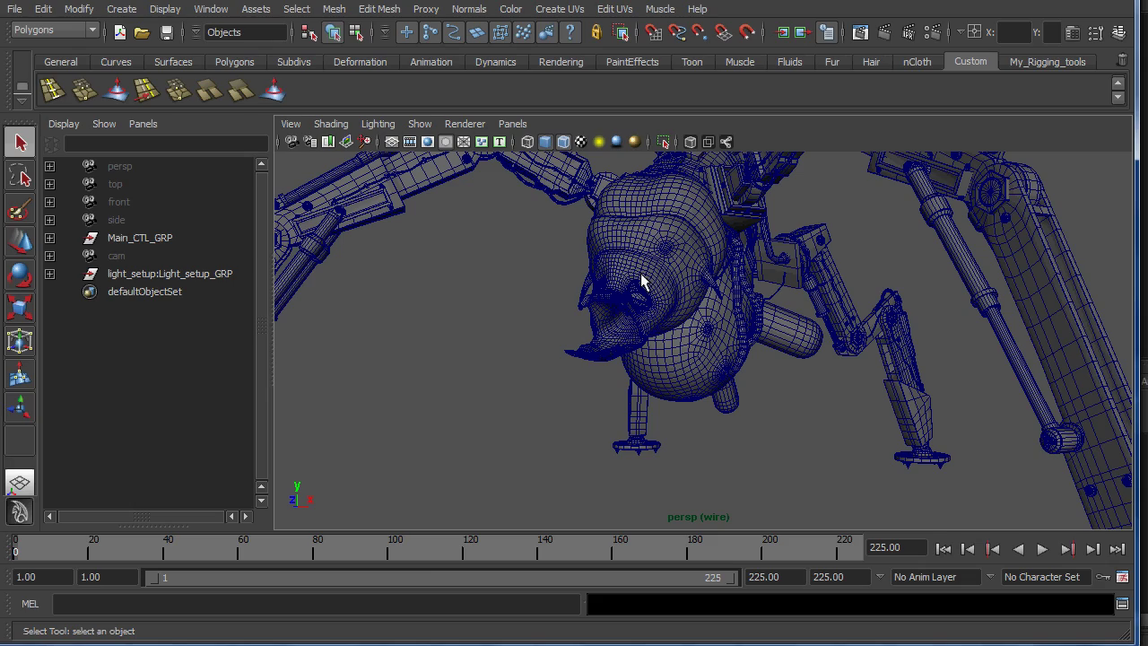
left_click_drag(661, 269, 690, 317, "alt")
left_click(691, 318)
scroll(731, 384, "up", 10)
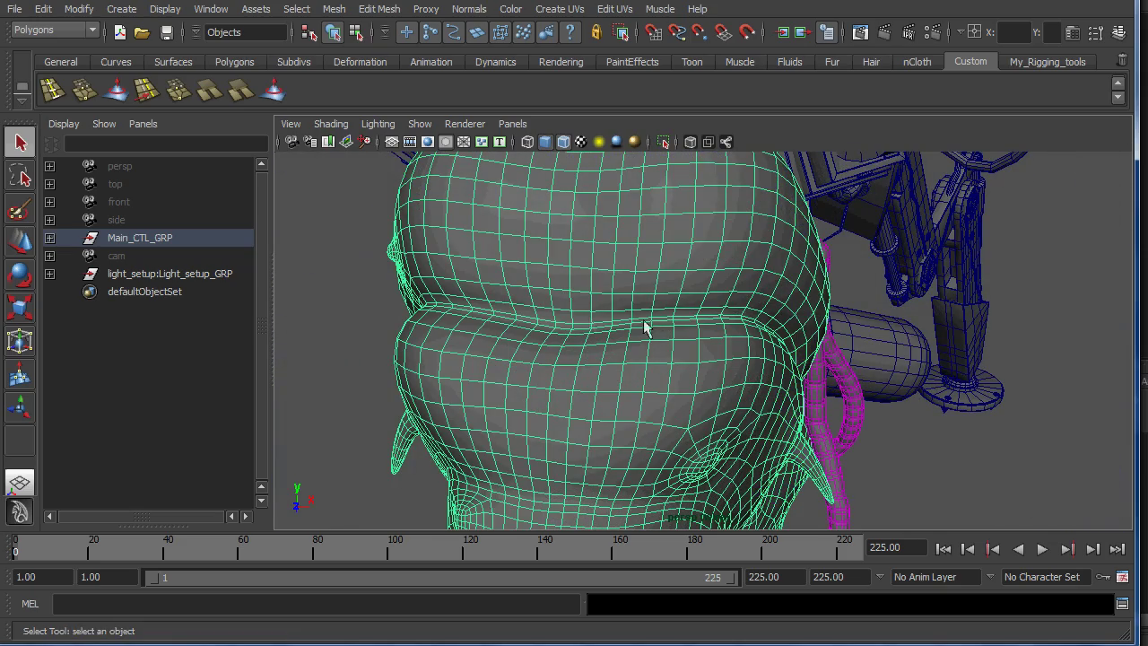
left_click(362, 314)
left_click_drag(440, 328, 520, 333, "alt")
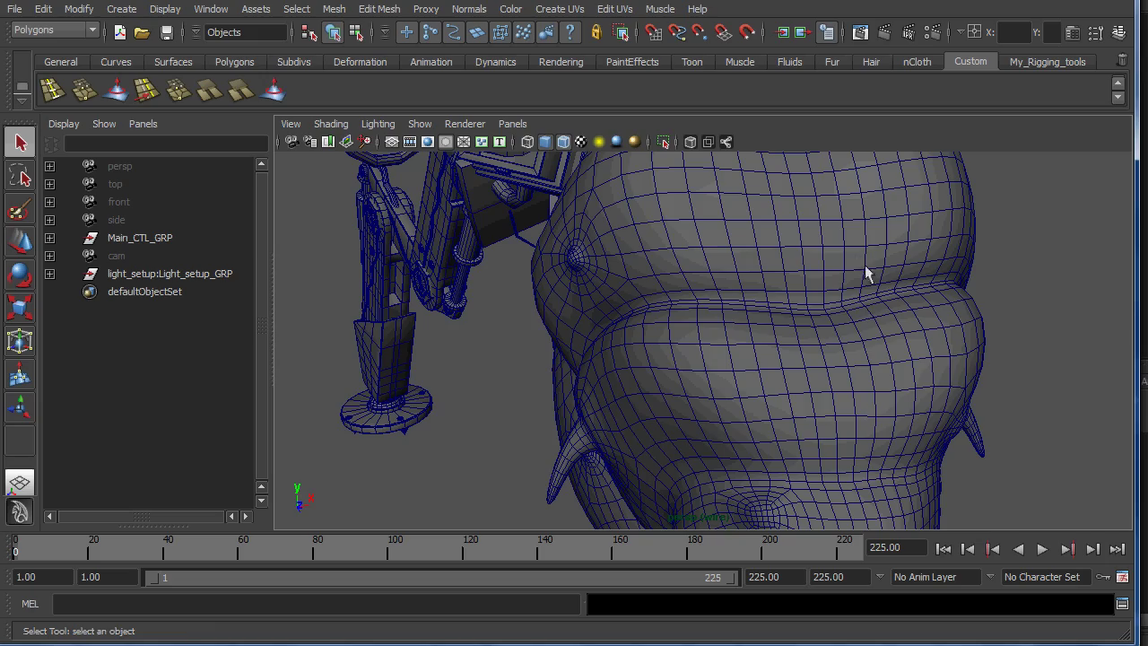
left_click_drag(843, 298, 820, 295, "alt")
left_click_drag(781, 256, 905, 238, "alt")
left_click_drag(620, 352, 691, 323, "alt")
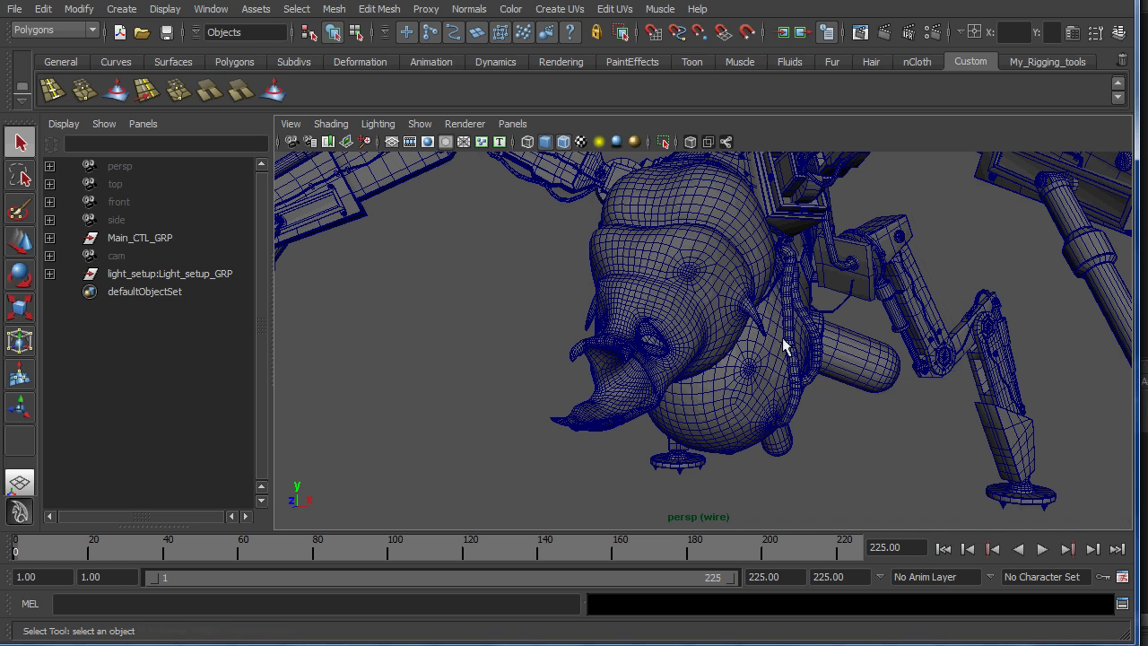
Step: View the head and arms from above and select the upper-left arm segment
left_click_drag(781, 333, 803, 346, "alt")
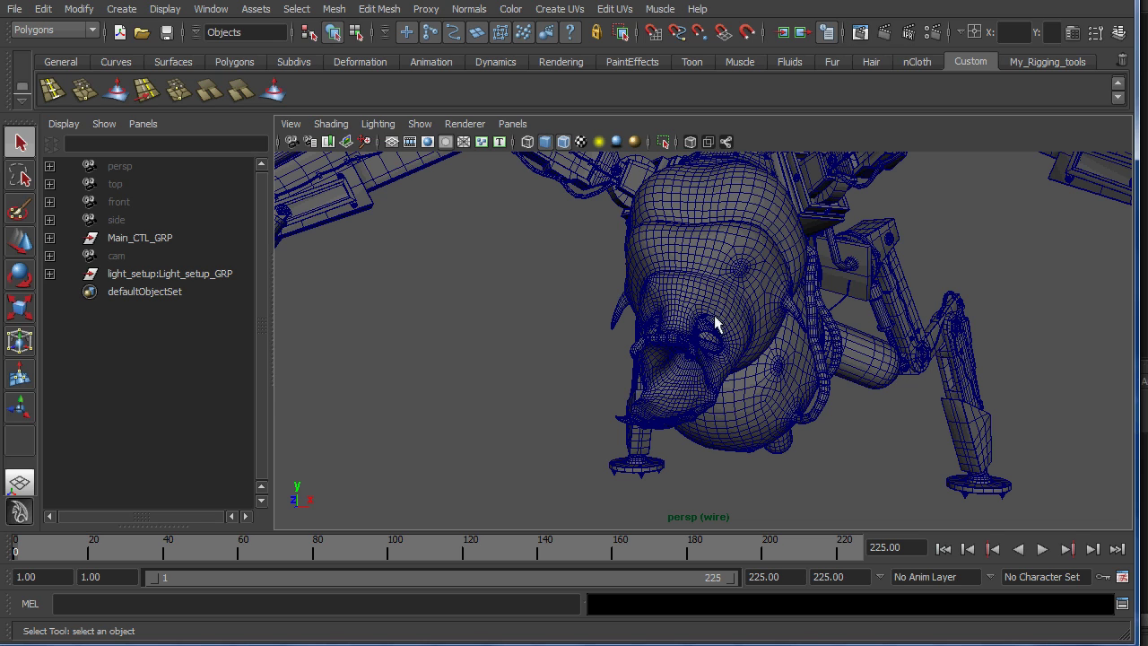
left_click_drag(662, 301, 652, 268, "alt")
left_click(626, 240)
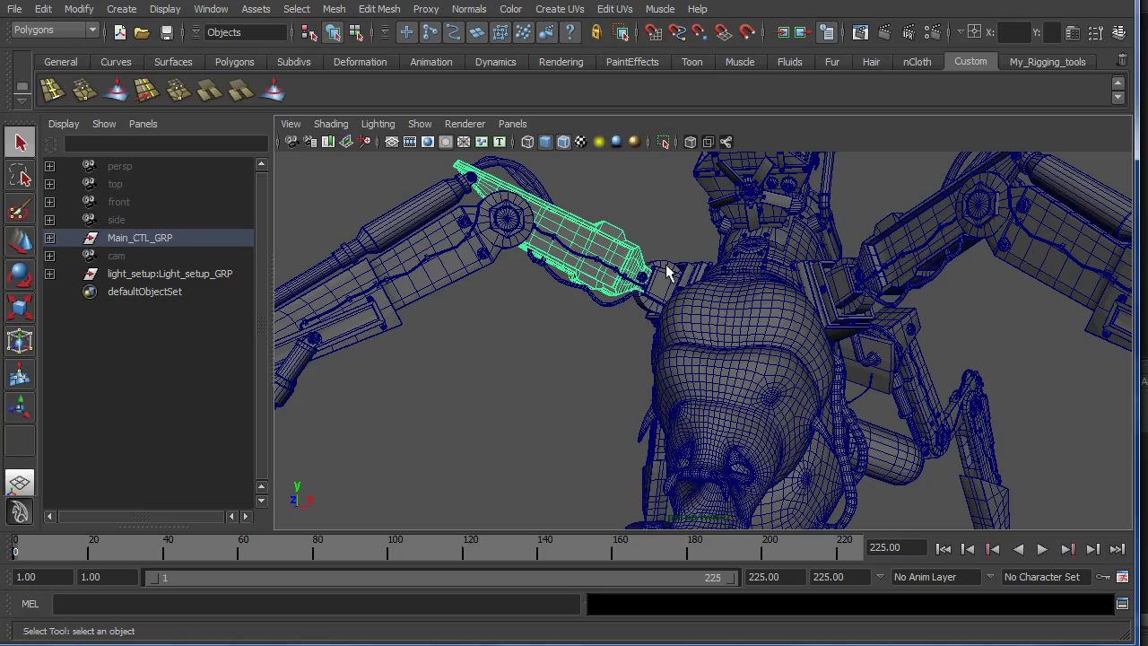
Step: Orbit once more around the robot to finish the model tour
left_click_drag(679, 277, 666, 306, "alt")
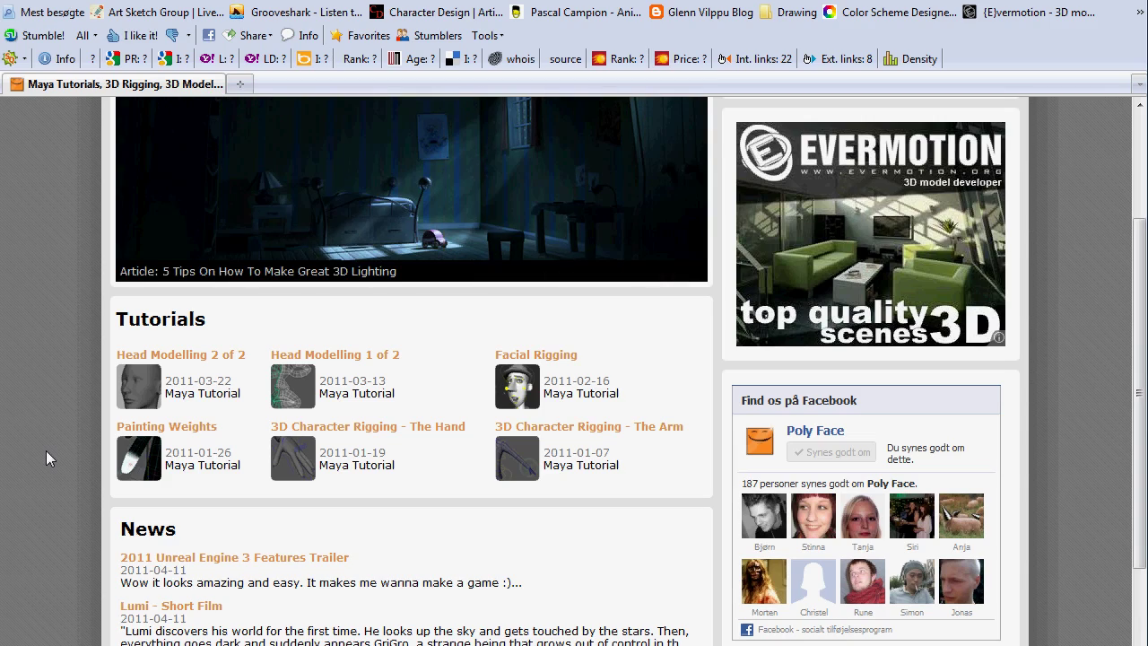
Step: Scroll down, up and down through the Poly Face homepage
scroll(45, 450, "down", 8)
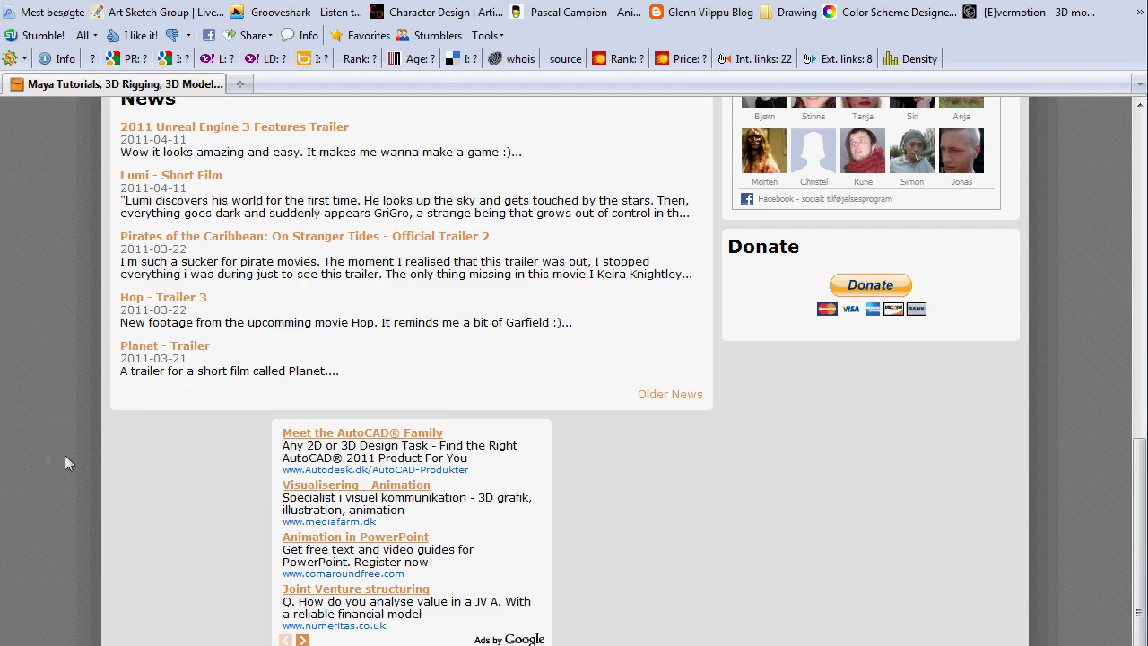
scroll(226, 329, "up", 10)
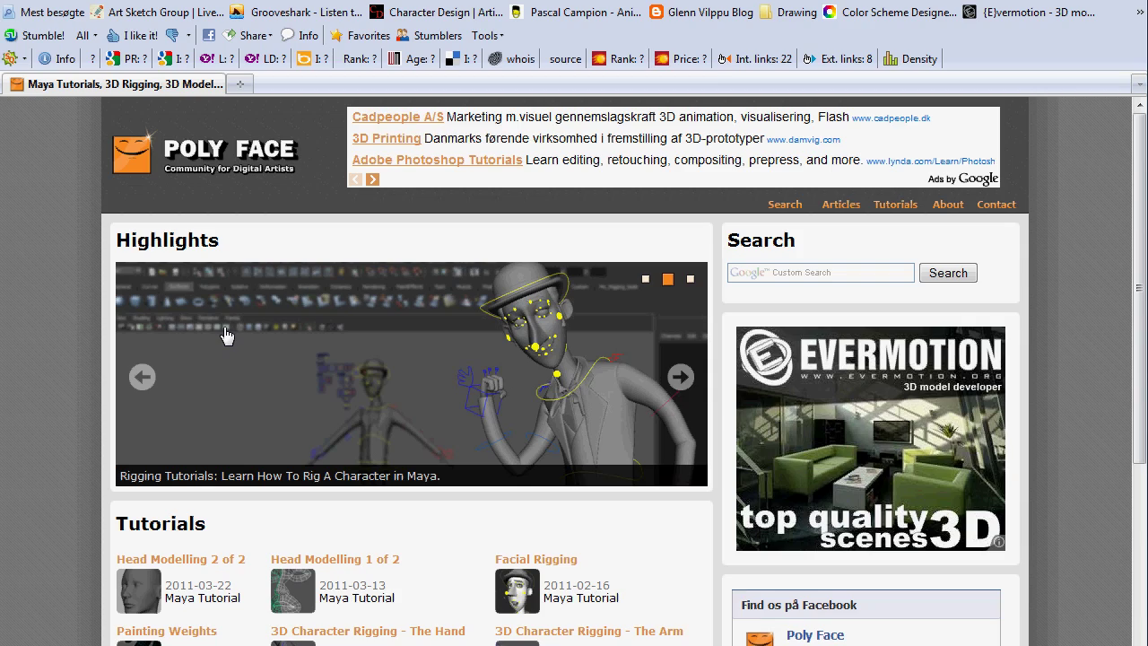
scroll(226, 334, "down", 10)
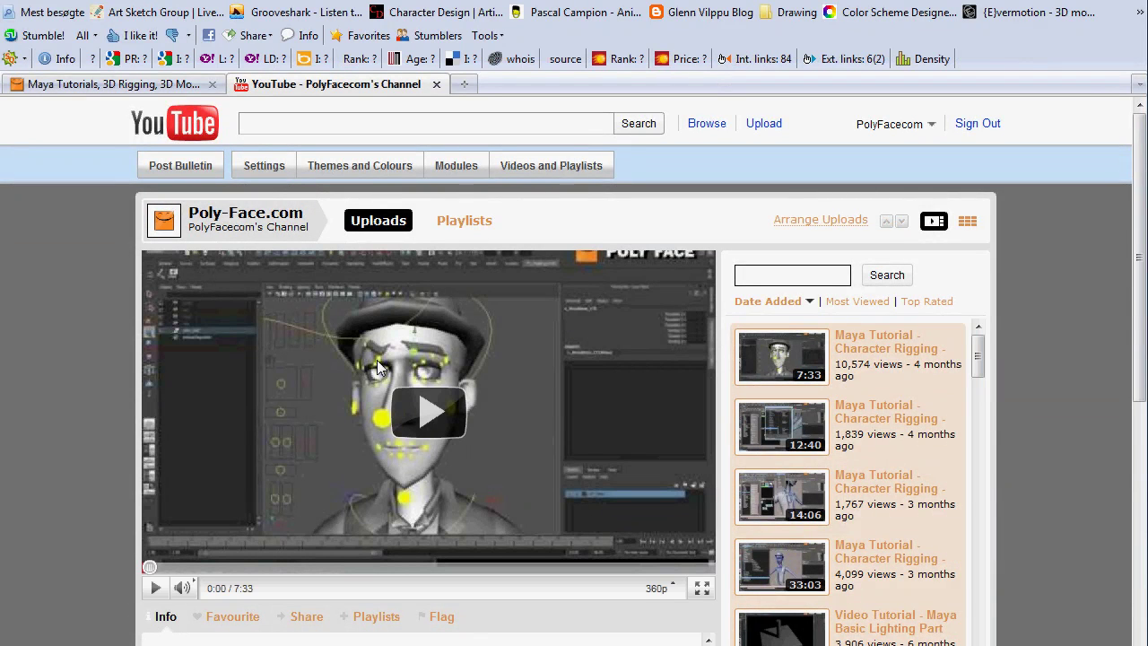
scroll(98, 324, "down", 5)
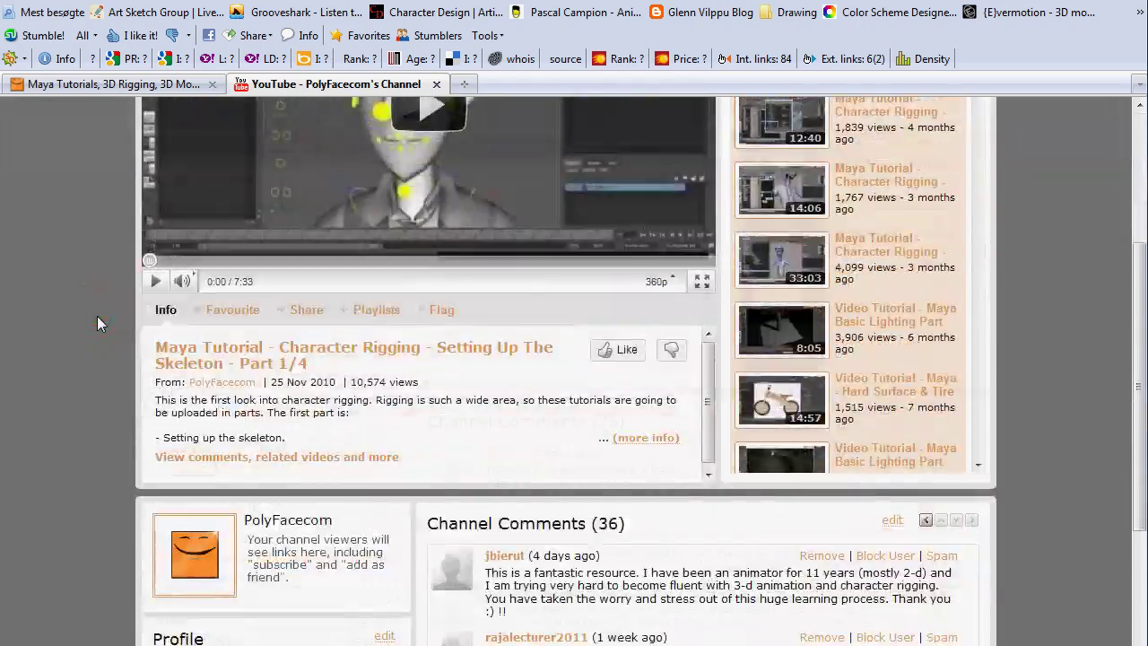
scroll(294, 440, "down", 3)
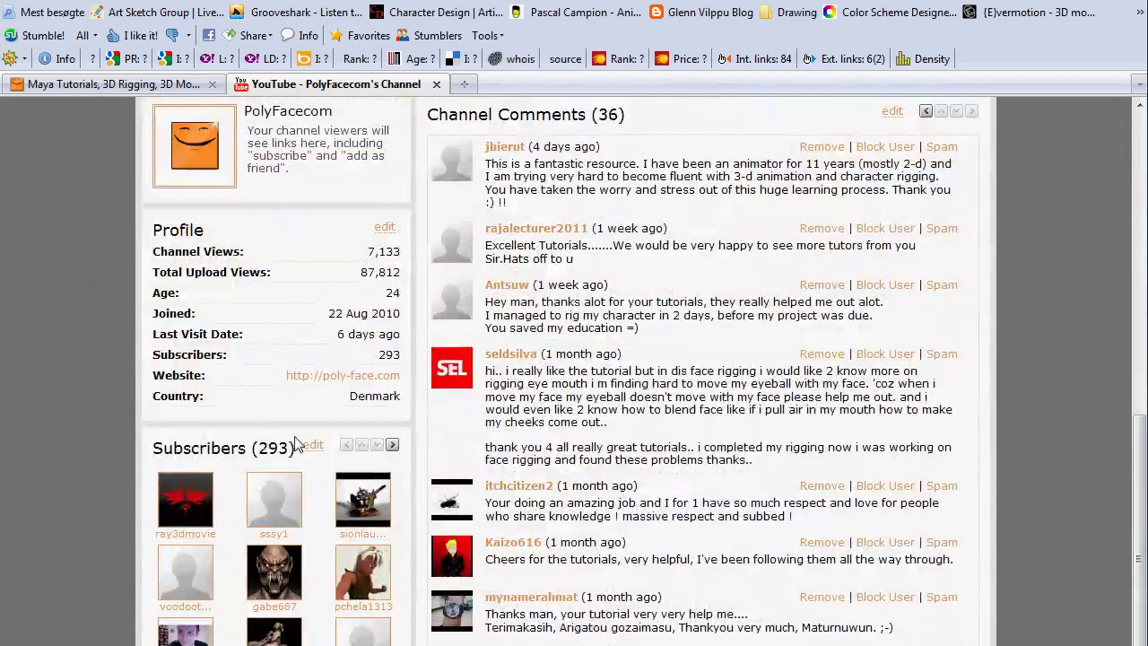
scroll(296, 444, "up", 5)
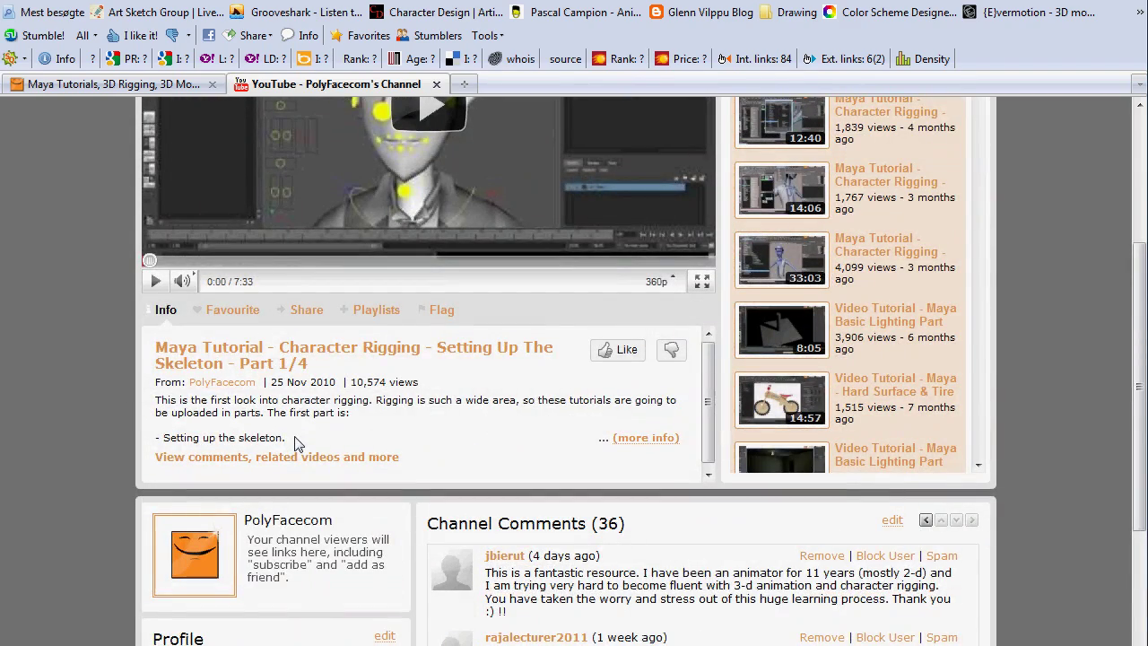